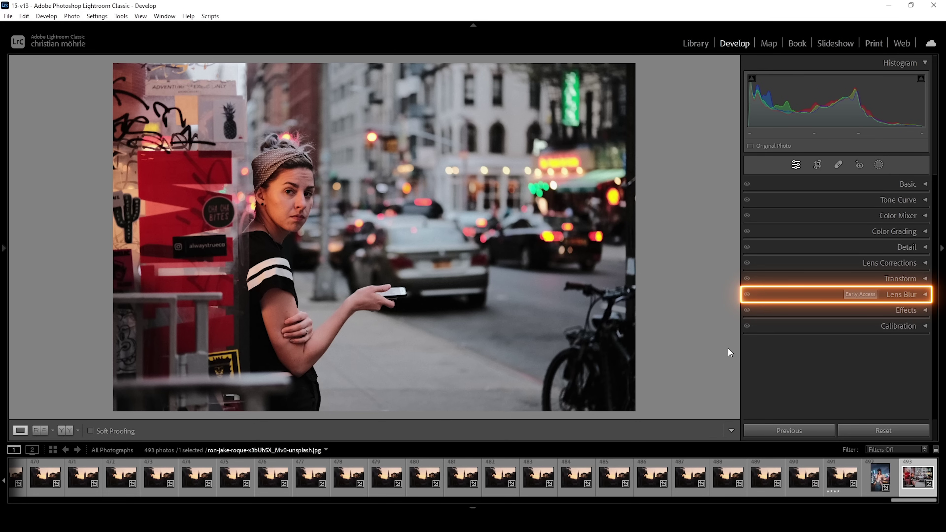
Enable Lens Blur on the street portrait at the default Blur Amount of 50
left_click(902, 295)
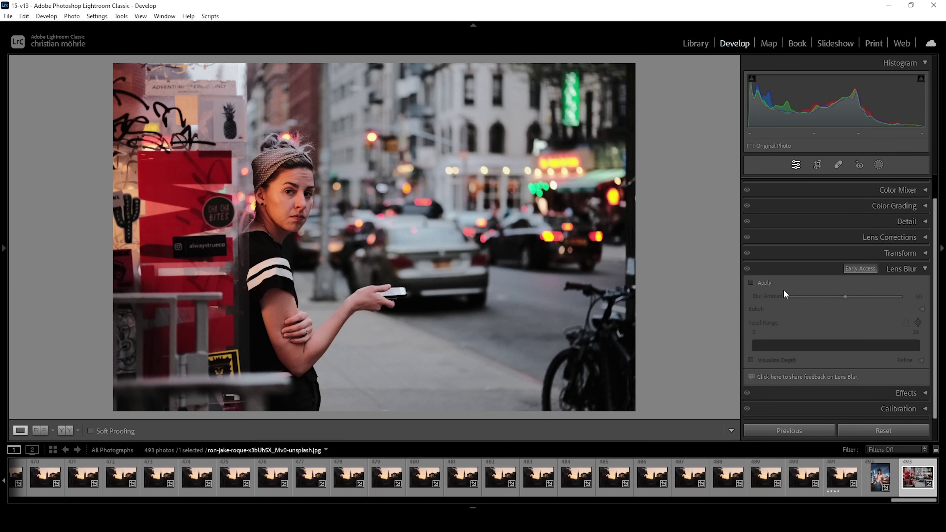
left_click(750, 283)
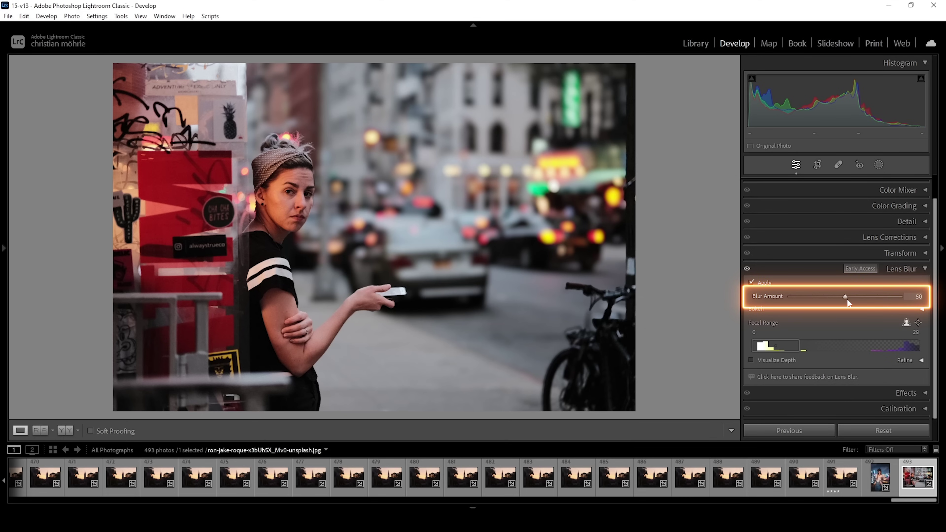
Compare Blur Amount at 0 and 100, check the hair edges zoomed in, then settle at 52
left_click_drag(845, 297, 777, 294)
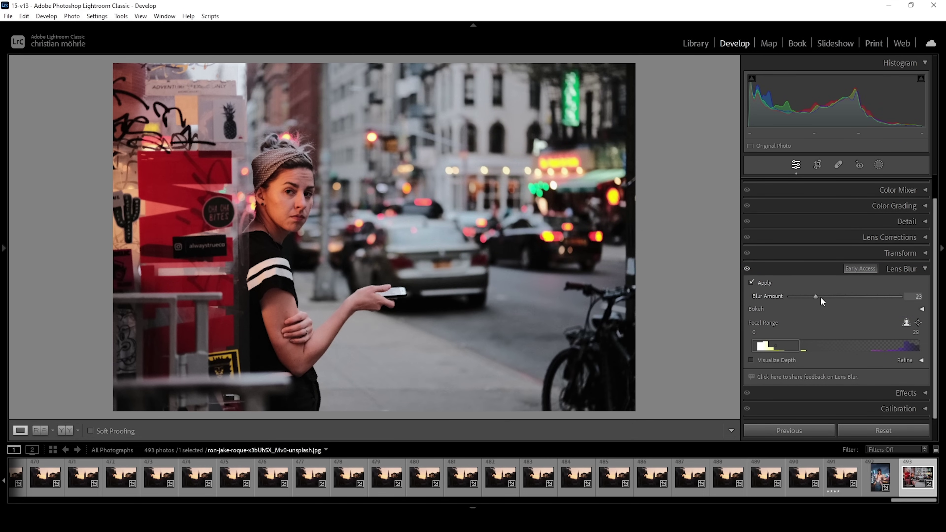
left_click_drag(860, 297, 907, 298)
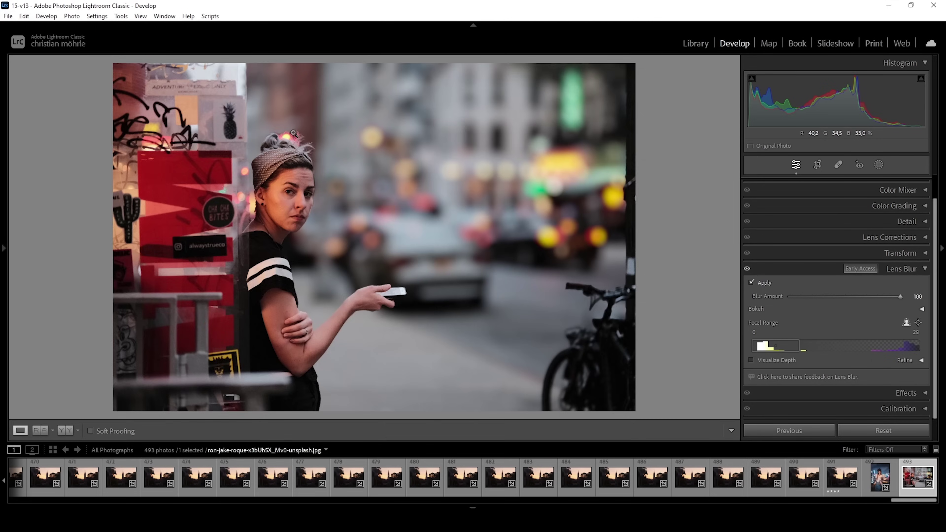
left_click(291, 141)
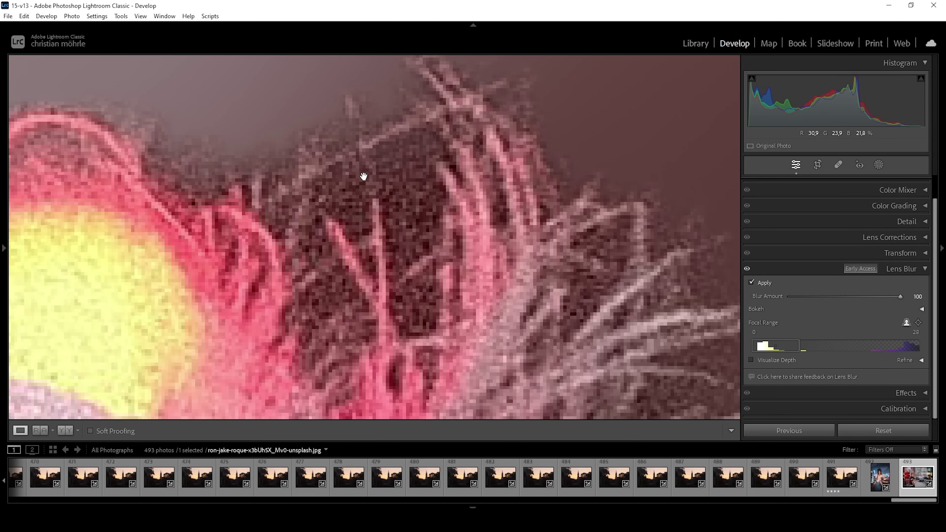
left_click(398, 174)
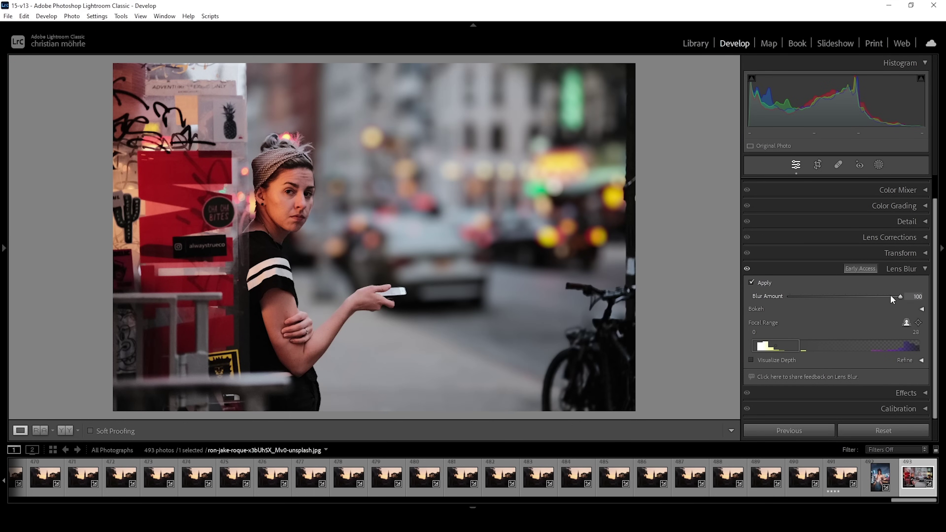
left_click_drag(898, 298, 873, 297)
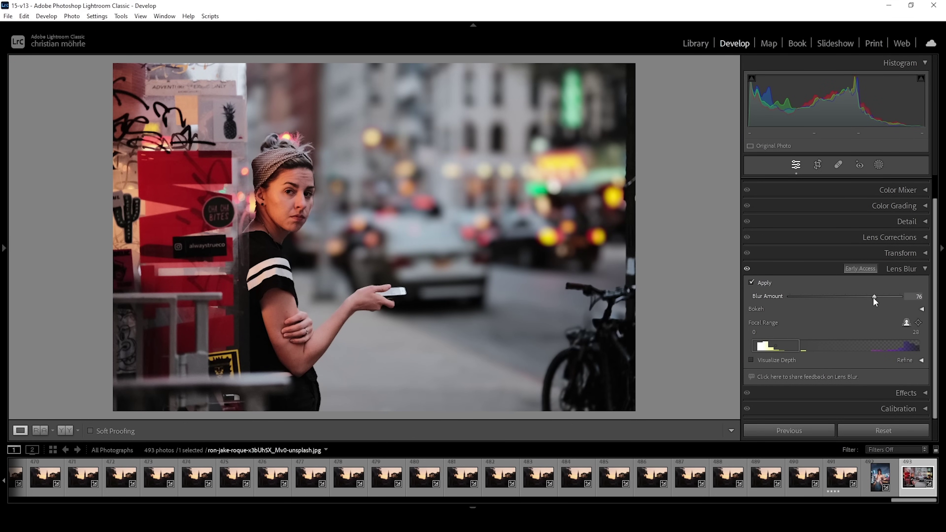
left_click_drag(866, 298, 847, 297)
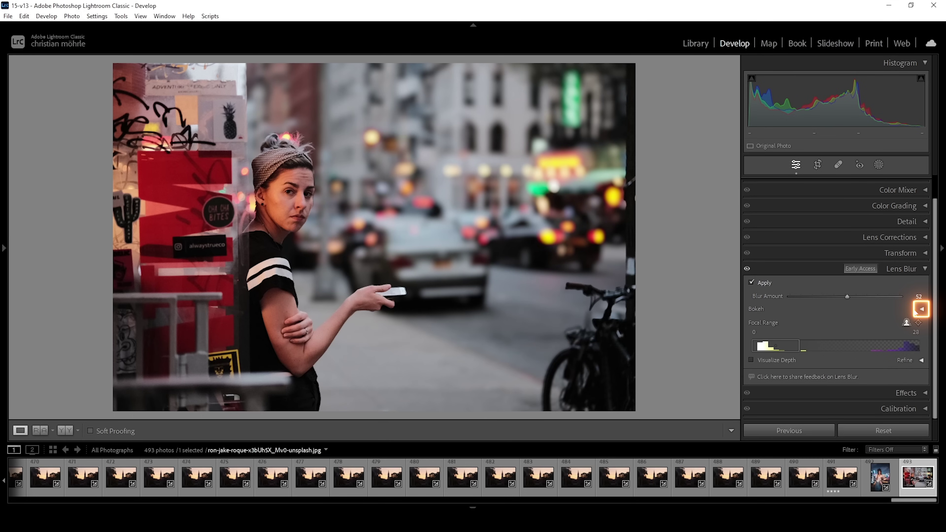
Preview each bokeh shape and settle on the circle shape, with Boost at 100
left_click(922, 309)
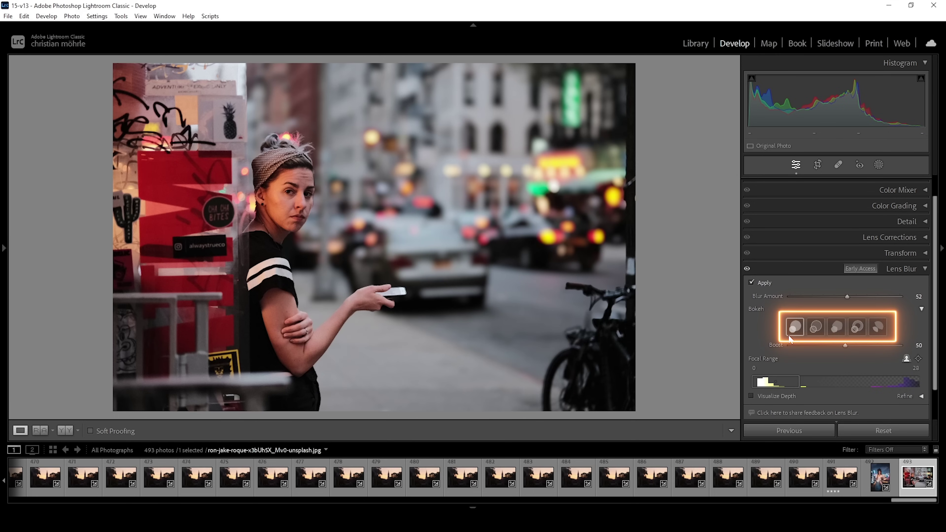
left_click(816, 328)
left_click(837, 332)
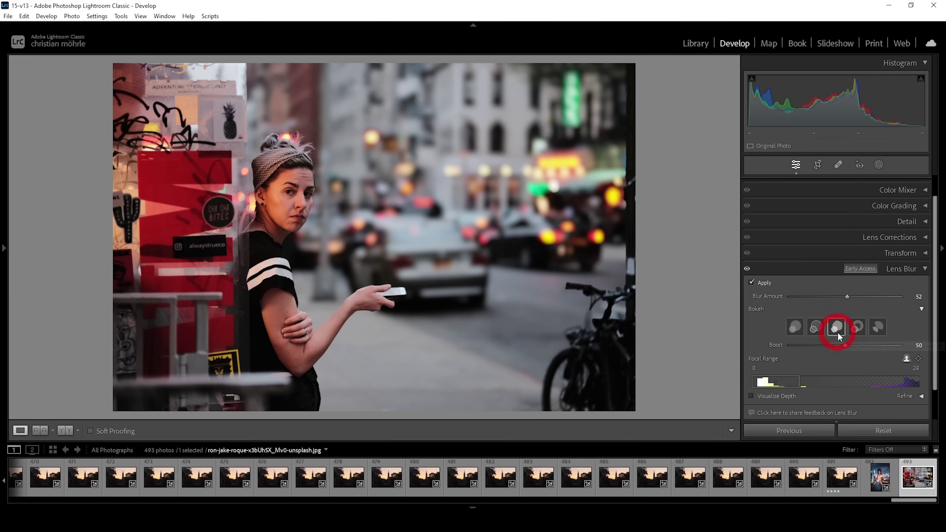
left_click(856, 328)
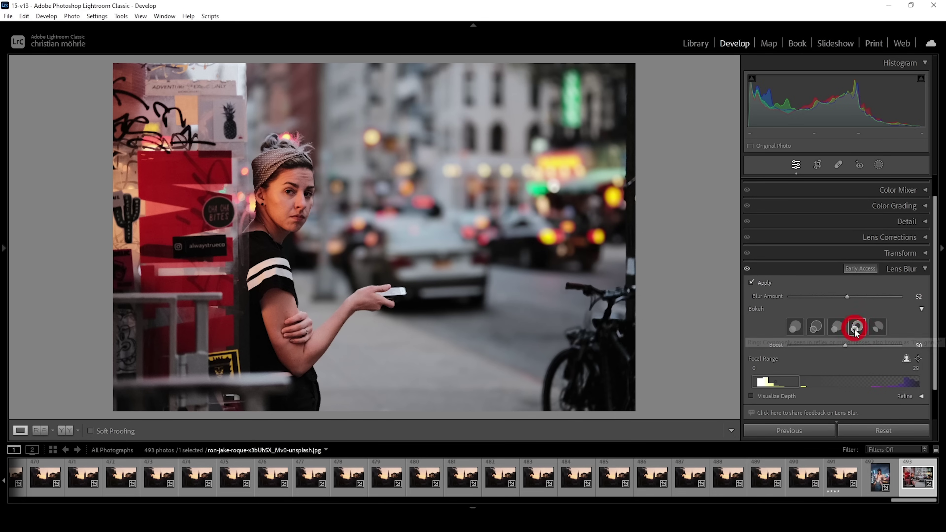
left_click(876, 328)
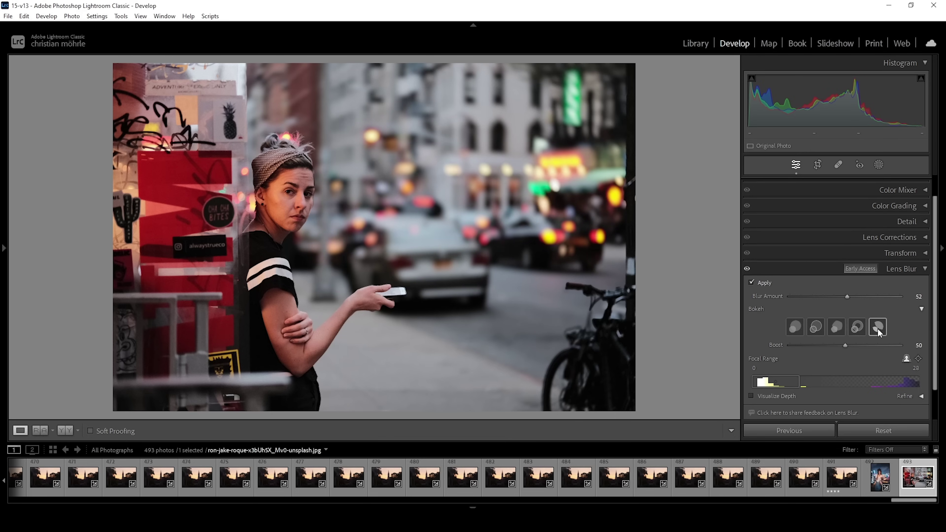
left_click(818, 329)
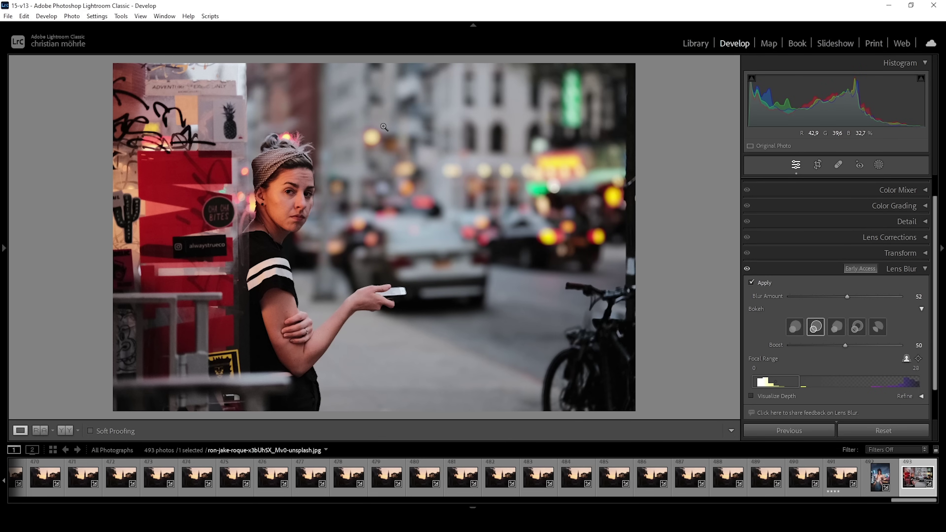
left_click(840, 327)
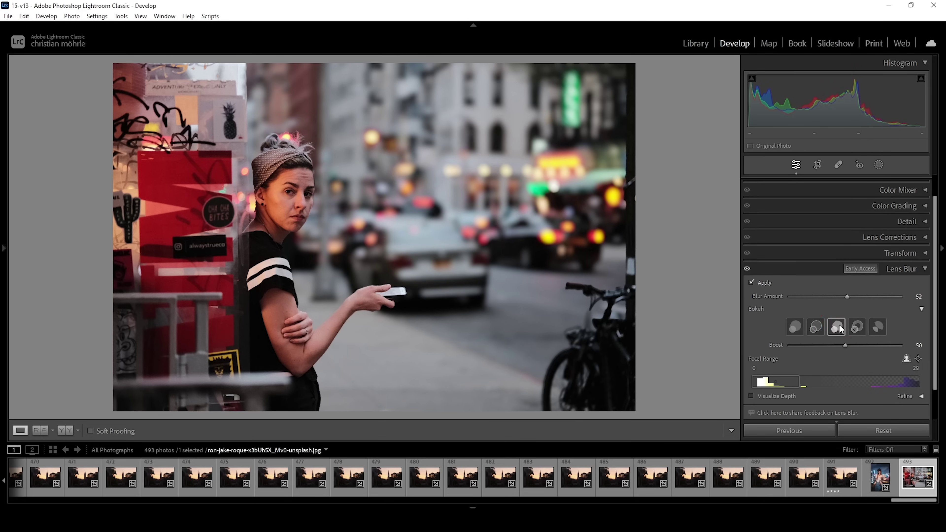
left_click(857, 328)
left_click(876, 326)
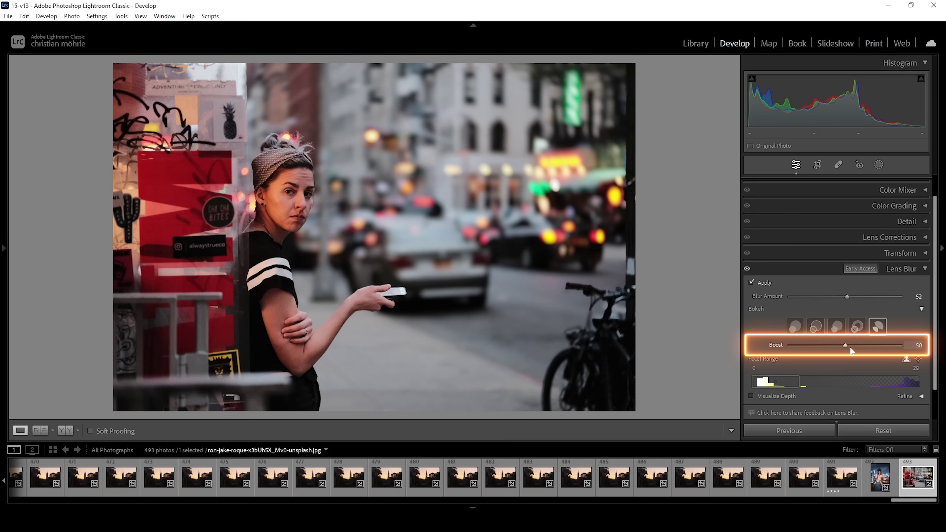
left_click(795, 327)
left_click(815, 328)
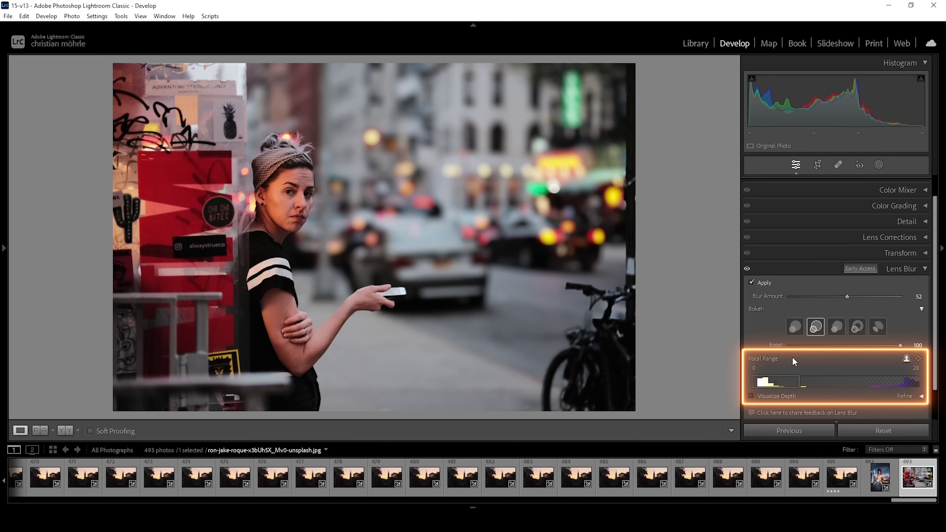
scroll(795, 362, "down", 2)
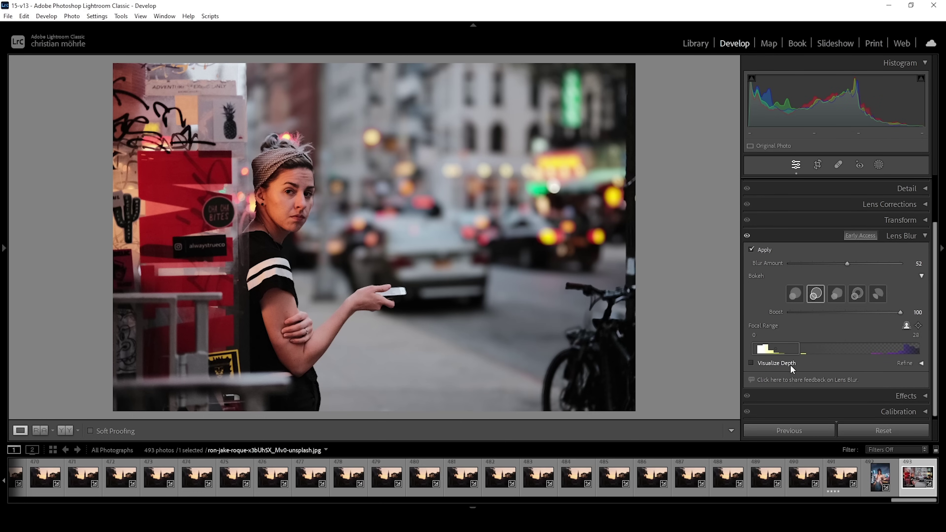
Show the portrait's depth map and extend the Focal Range box's far limit to keep more in focus
left_click(750, 363)
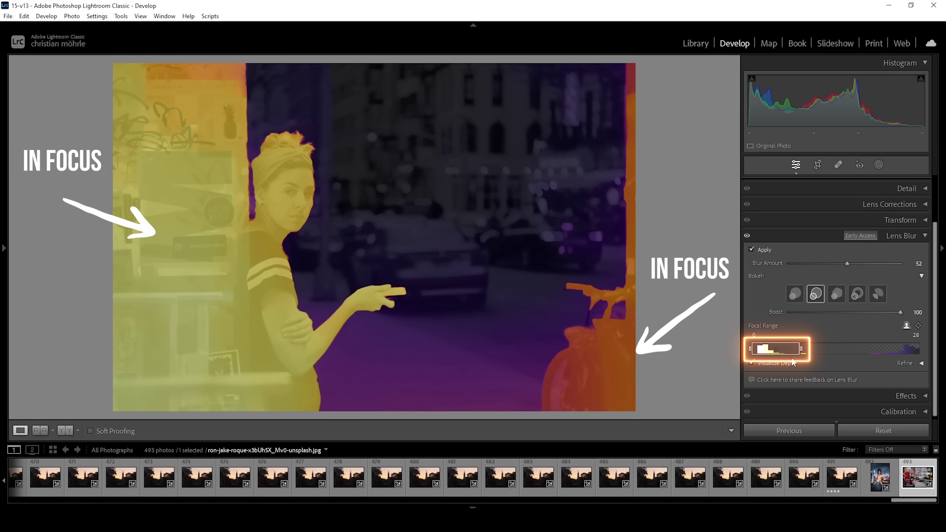
mouse_move(802, 352)
left_mouse_down()
mouse_move(836, 356)
mouse_move(803, 354)
left_mouse_up()
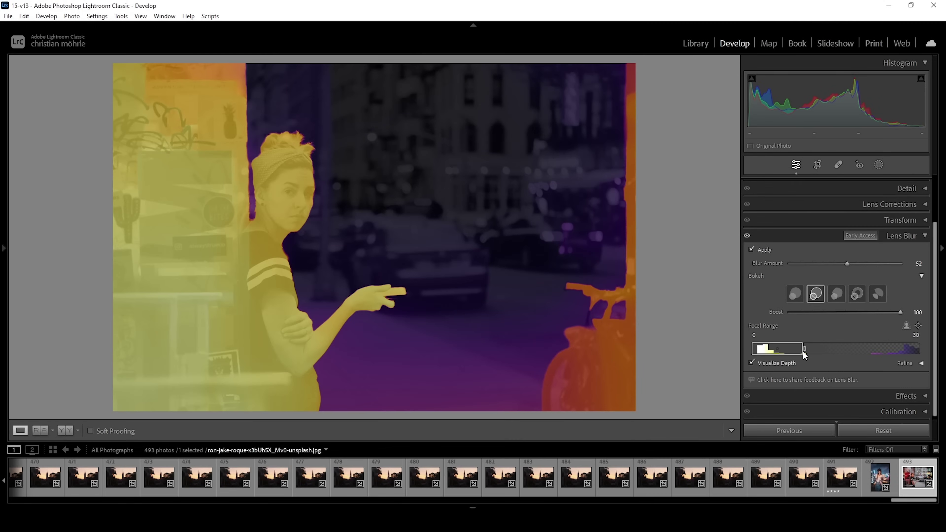
left_click_drag(803, 353, 833, 358)
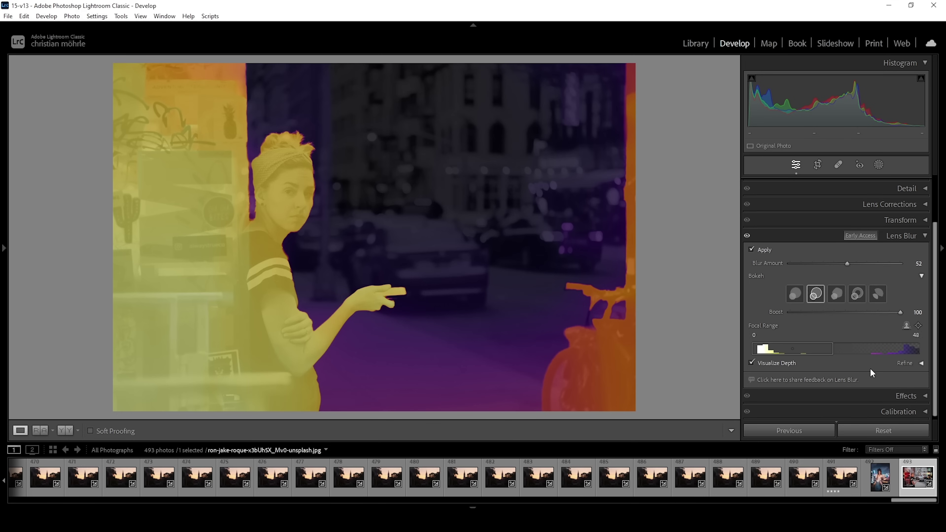
left_click(824, 356)
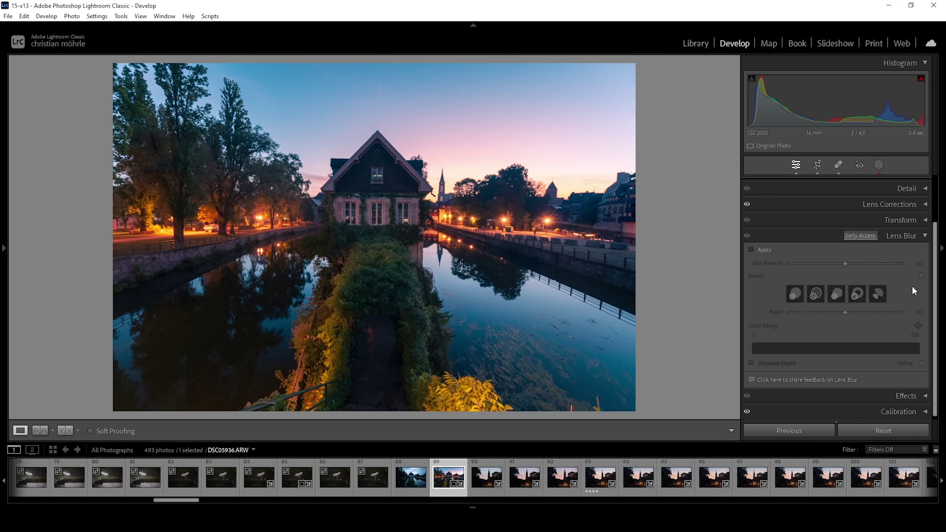
Enable Lens Blur on DSC05936.ARW (Blur Amount 50, Boost 50) and show its depth visualization
left_click(751, 250)
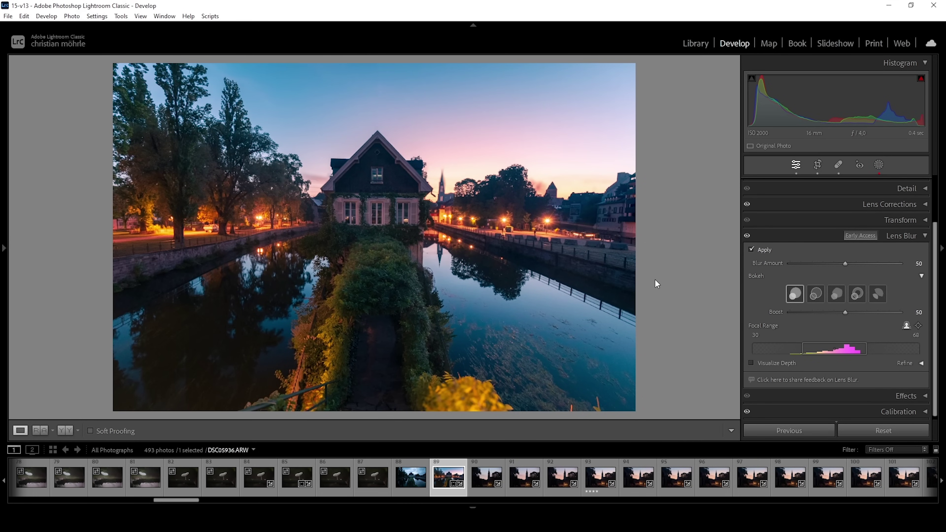
scroll(761, 288, "down", 1)
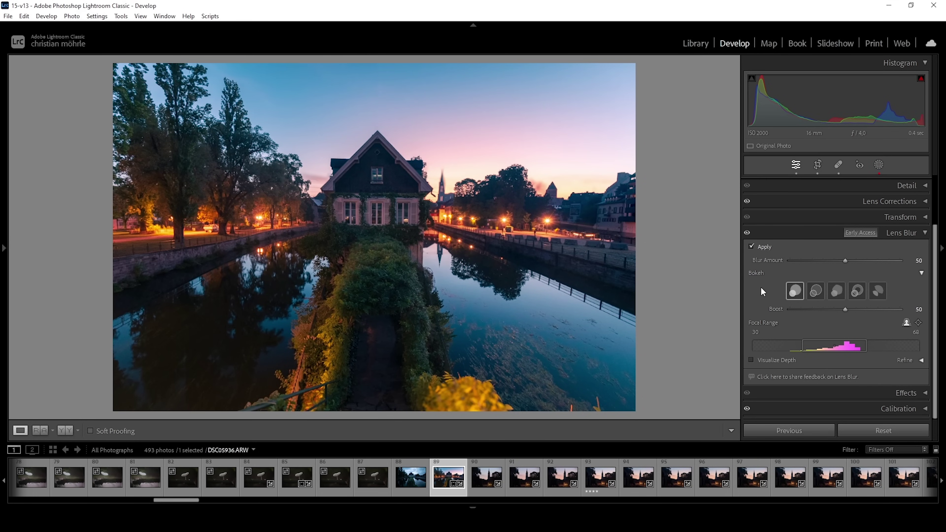
left_click(751, 360)
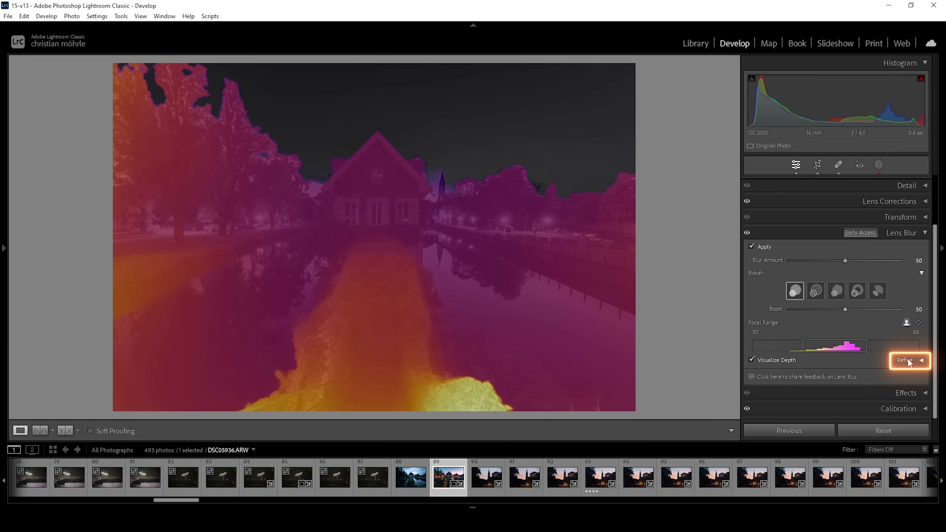
Use the Refine brush in Blur mode to add blur over the trees and the area left of the path
left_click(921, 361)
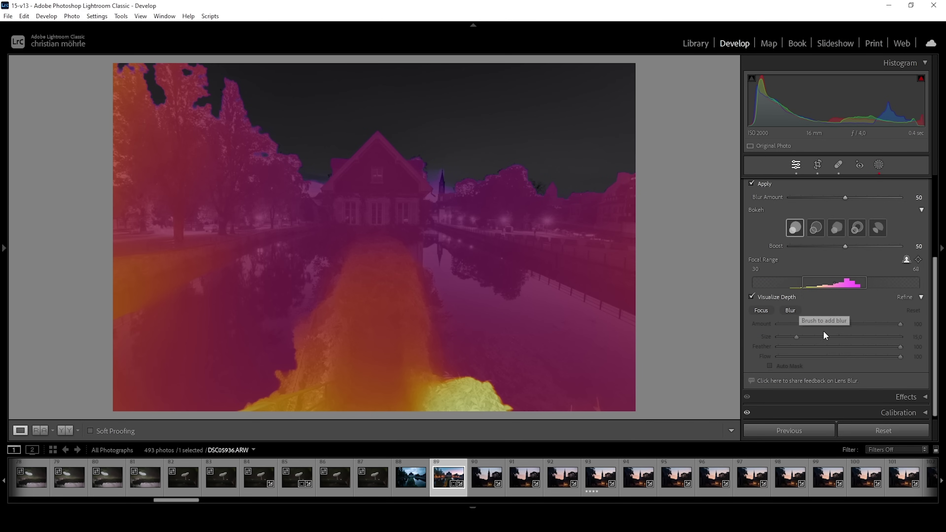
left_click(793, 311)
left_click(794, 311)
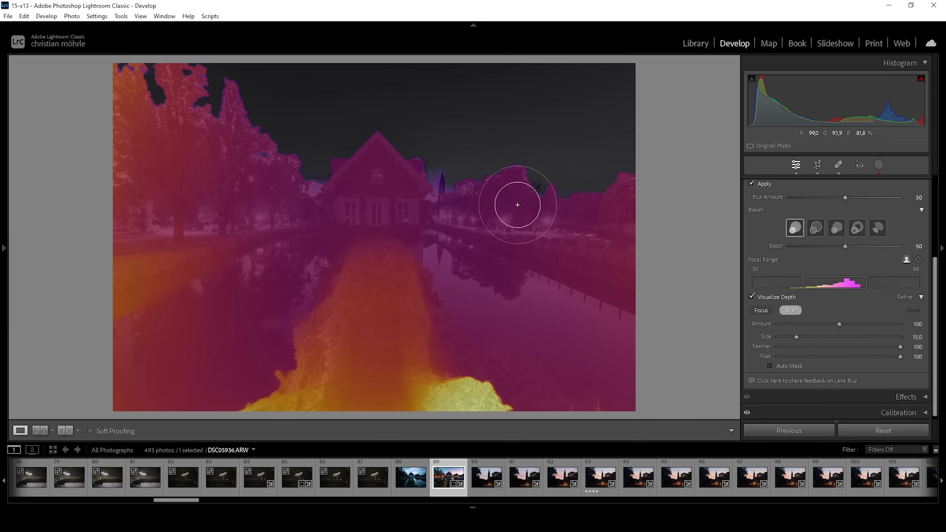
mouse_move(513, 227)
left_mouse_down()
mouse_move(457, 224)
mouse_move(468, 193)
mouse_move(495, 203)
mouse_move(516, 178)
mouse_move(557, 231)
mouse_move(572, 220)
mouse_move(568, 203)
mouse_move(634, 176)
mouse_move(643, 225)
mouse_move(578, 283)
mouse_move(487, 234)
mouse_move(476, 242)
mouse_move(588, 362)
mouse_move(626, 333)
mouse_move(634, 270)
mouse_move(549, 239)
mouse_move(644, 286)
mouse_move(627, 390)
mouse_move(531, 328)
mouse_move(507, 293)
mouse_move(583, 347)
mouse_move(503, 252)
mouse_move(508, 259)
mouse_move(488, 267)
mouse_move(468, 256)
mouse_move(559, 373)
mouse_move(535, 351)
mouse_move(639, 420)
left_mouse_up()
mouse_move(249, 179)
left_mouse_down()
mouse_move(195, 342)
mouse_move(229, 318)
mouse_move(242, 252)
mouse_move(284, 227)
mouse_move(270, 230)
mouse_move(275, 204)
left_mouse_up()
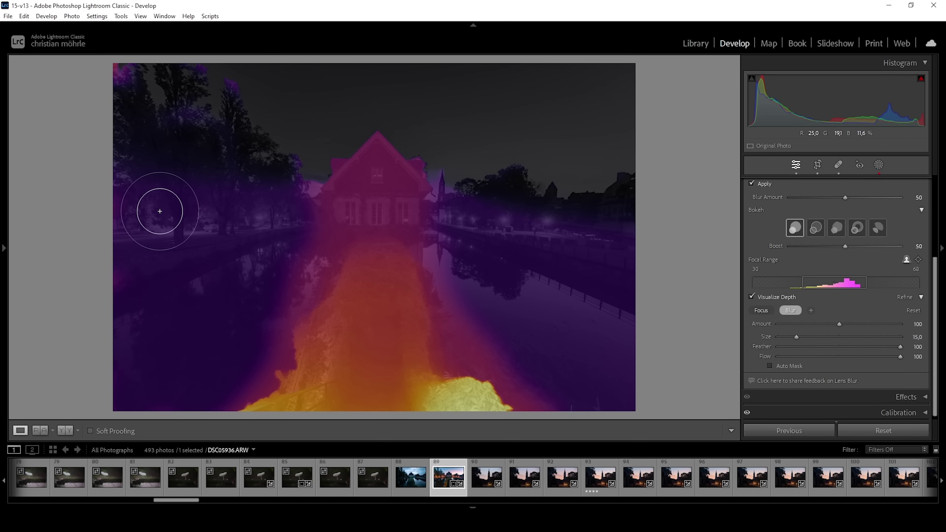
mouse_move(160, 211)
left_mouse_down()
mouse_move(286, 208)
mouse_move(260, 217)
left_mouse_up()
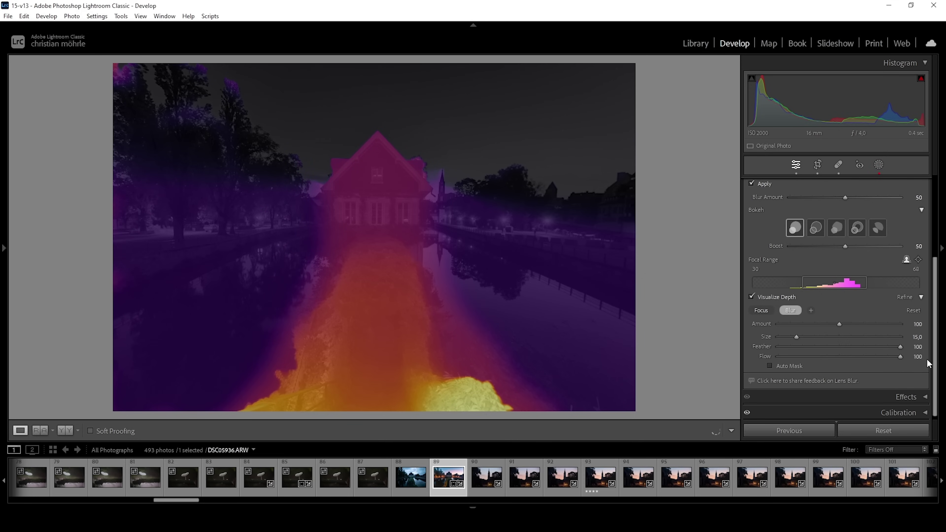
Switch the Refine brush to Focus mode and hide the depth visualization
left_click(760, 309)
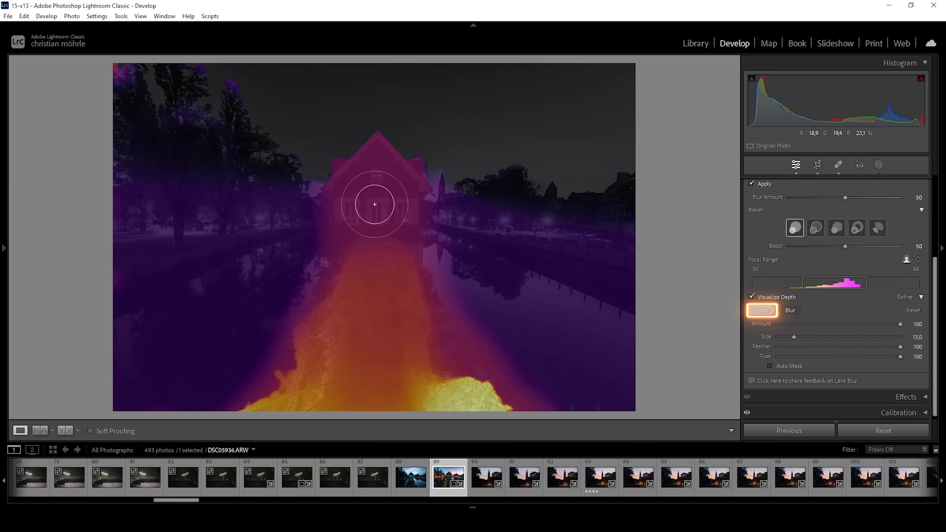
scroll(377, 194, "down", 2)
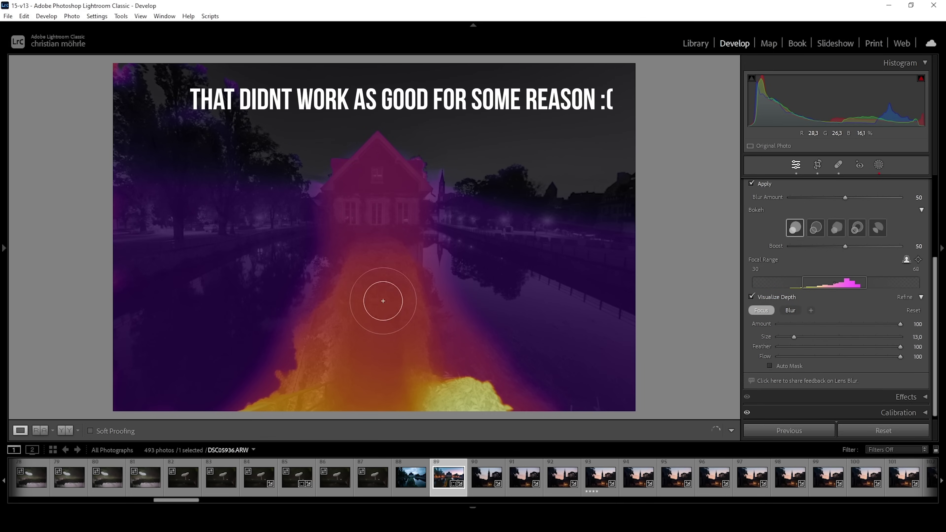
left_click(751, 296)
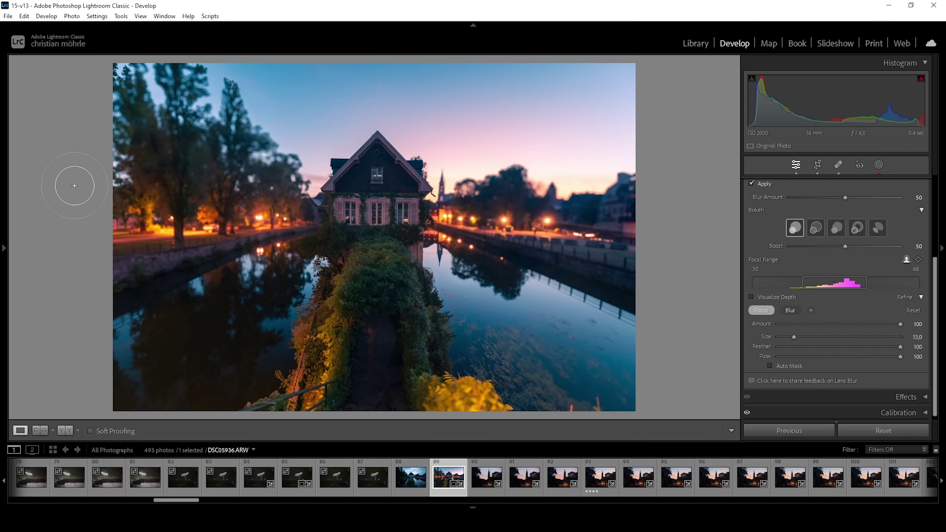
Set Blur Amount to 58, pick the third bokeh shape, and set the Focal Range to 27–68
scroll(860, 277, "up", 1)
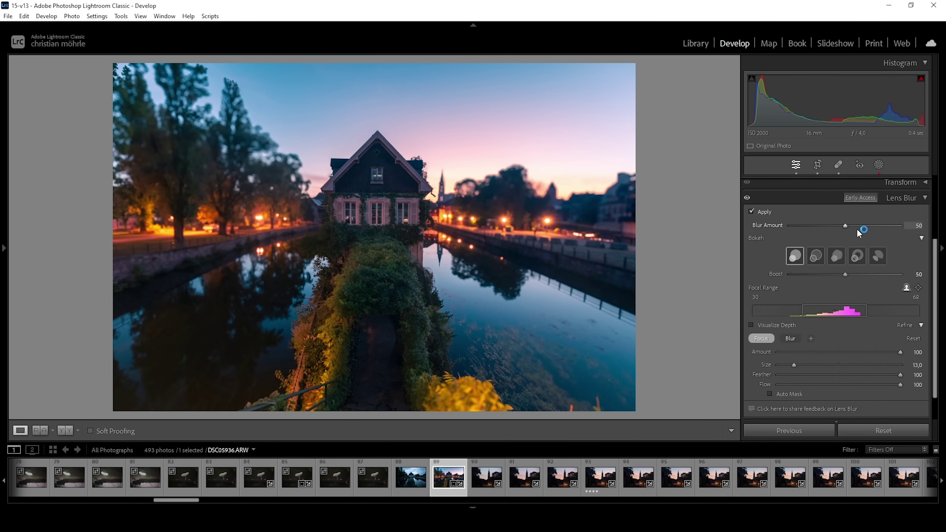
mouse_move(845, 223)
left_mouse_down()
mouse_move(869, 226)
mouse_move(854, 225)
left_mouse_up()
left_click(819, 257)
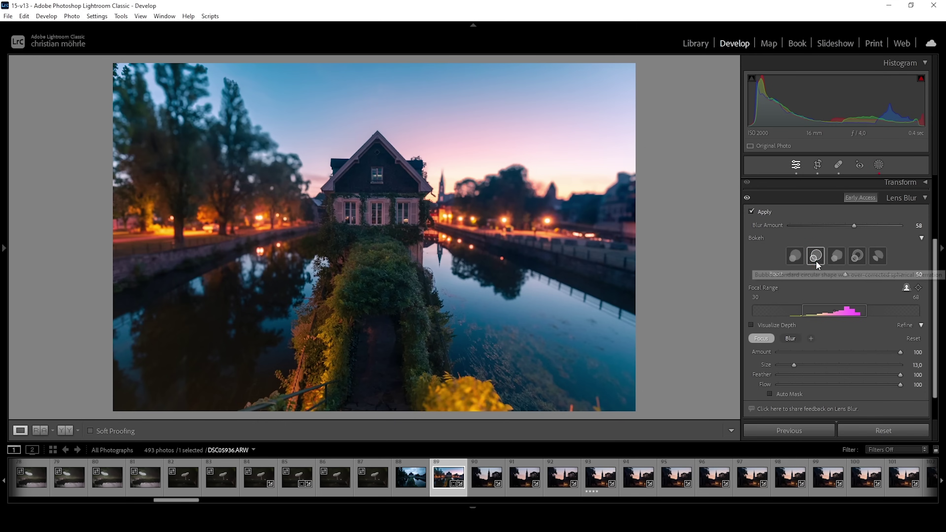
left_click(841, 254)
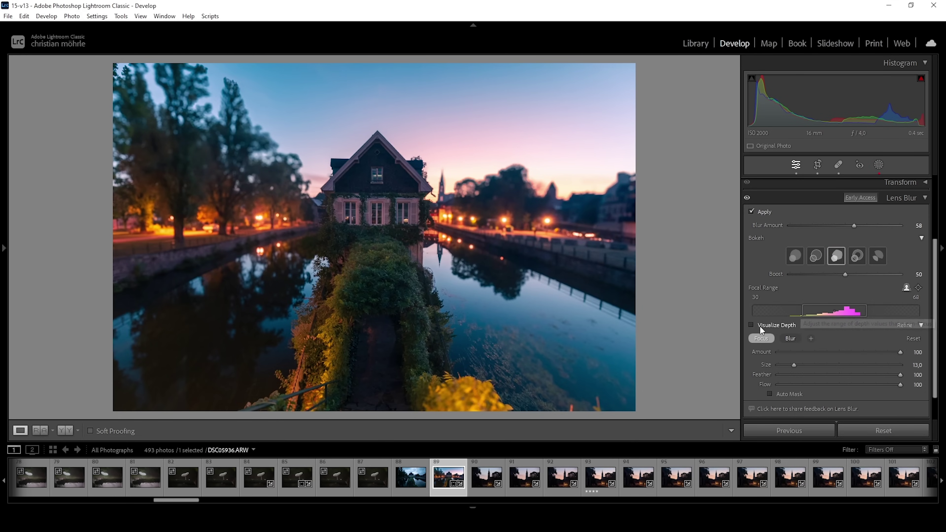
mouse_move(801, 313)
left_mouse_down()
mouse_move(817, 314)
mouse_move(796, 314)
left_mouse_up()
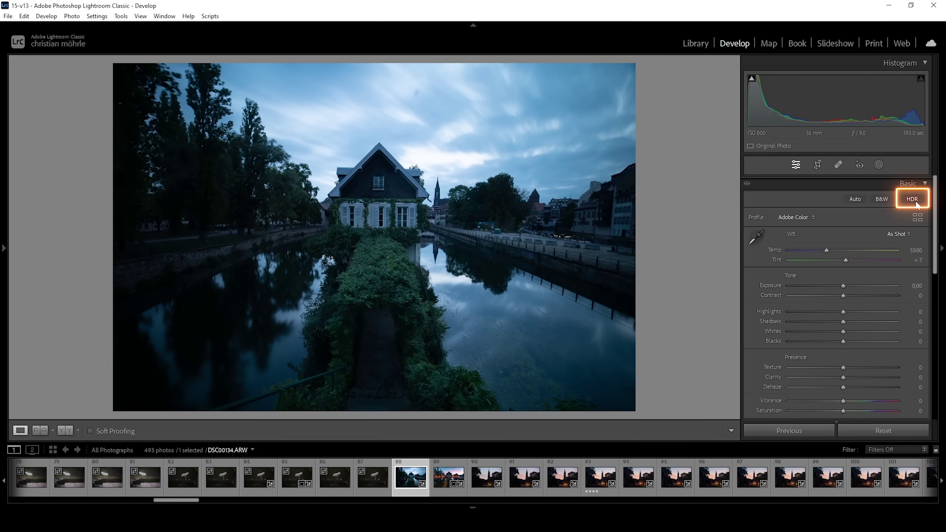
Turn on HDR editing for the bluish evening canal-house shot DSC00134.ARW
left_click(915, 203)
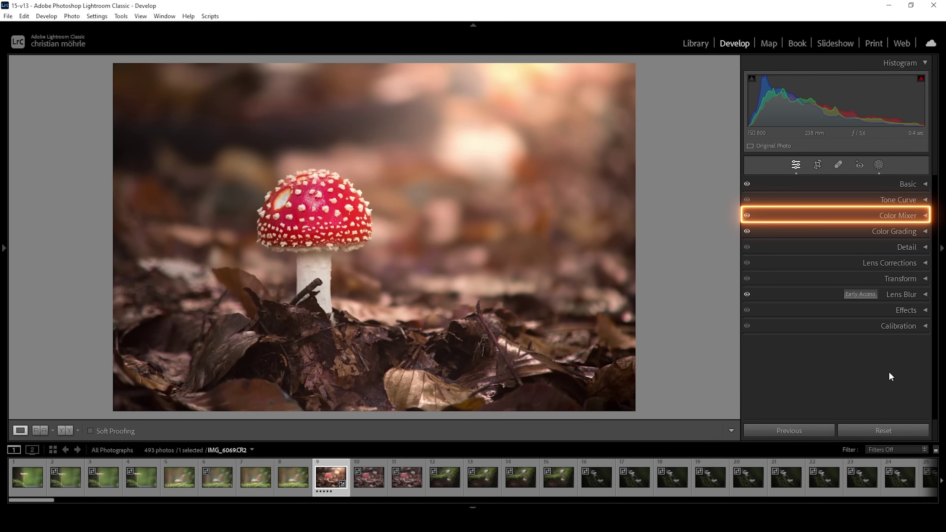
Open the Color Mixer on Point Color and activate its sampling dropper
left_click(922, 217)
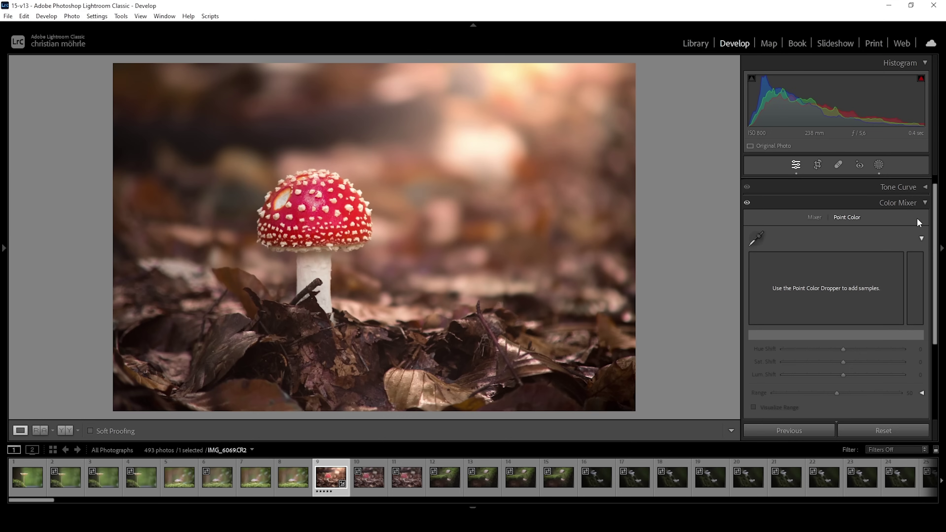
scroll(766, 260, "up", 1)
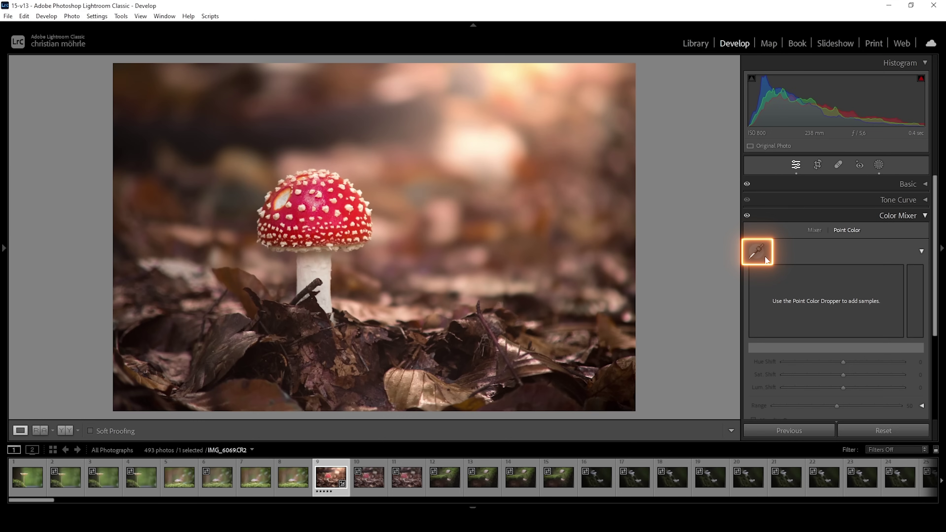
left_click(755, 252)
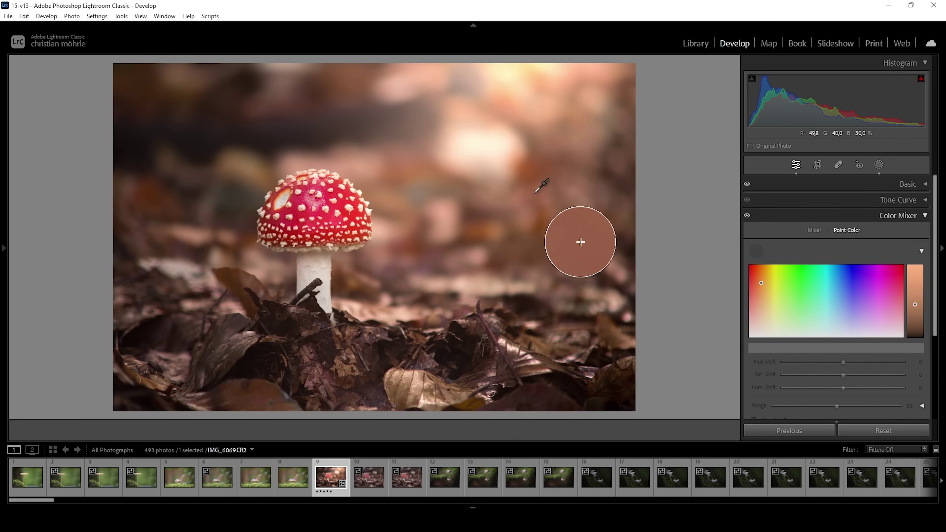
Sample the brown background leaves and set Hue Shift -7, Sat Shift -13, Lum Shift 8
left_click(536, 181)
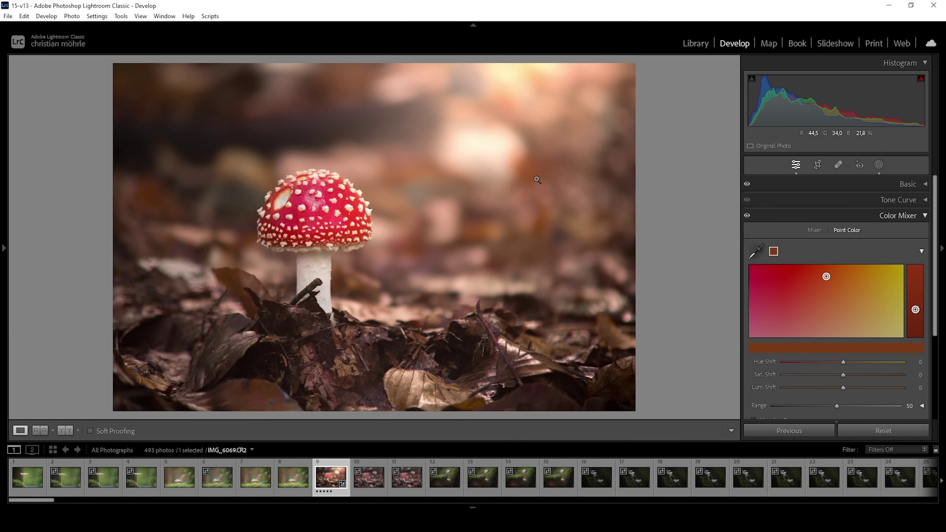
scroll(849, 223, "down", 1)
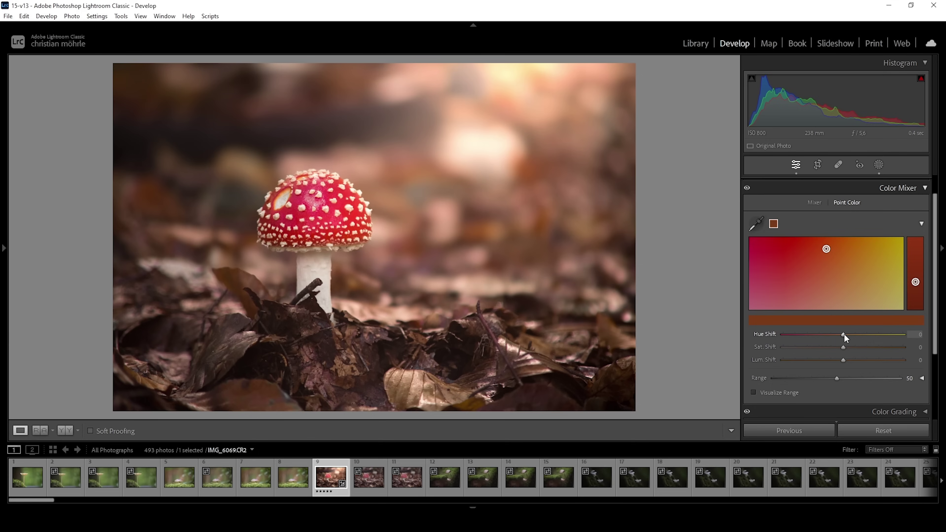
mouse_move(842, 335)
left_mouse_down()
mouse_move(850, 333)
mouse_move(838, 334)
left_mouse_up()
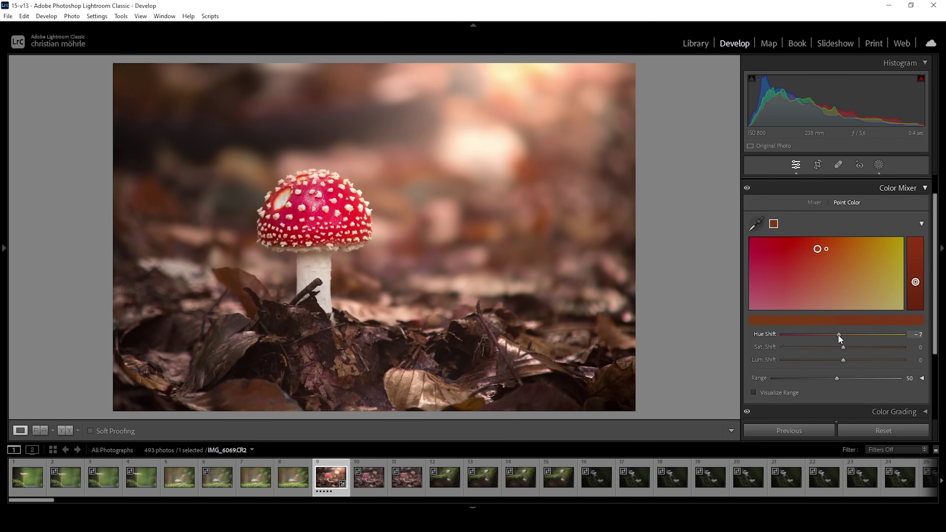
mouse_move(842, 346)
left_mouse_down()
mouse_move(832, 347)
mouse_move(833, 360)
mouse_move(847, 360)
mouse_move(834, 360)
left_mouse_up()
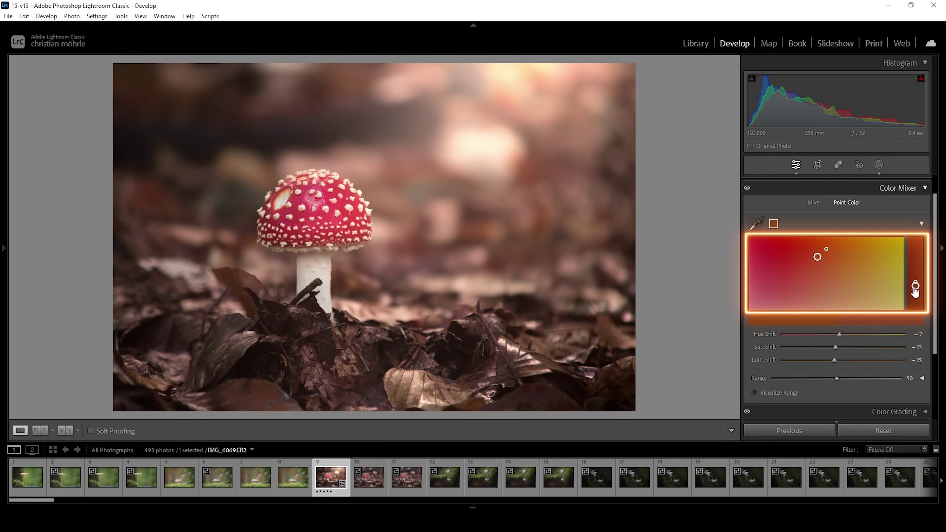
mouse_move(915, 291)
left_mouse_down()
mouse_move(913, 253)
mouse_move(914, 296)
mouse_move(913, 270)
mouse_move(915, 286)
left_mouse_up()
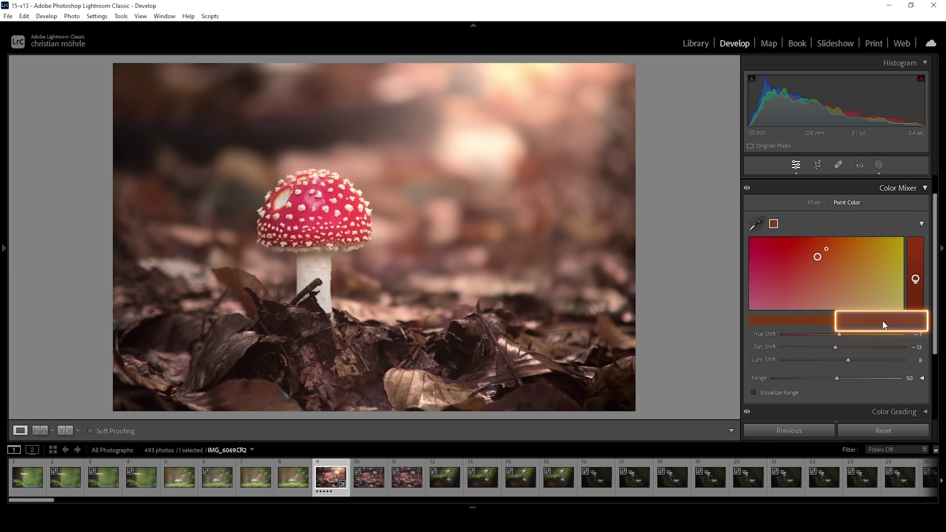
Sample the mushroom cap's red as a new point color and shift it to Hue 5, Saturation 15, Luminance 7
left_click(753, 224)
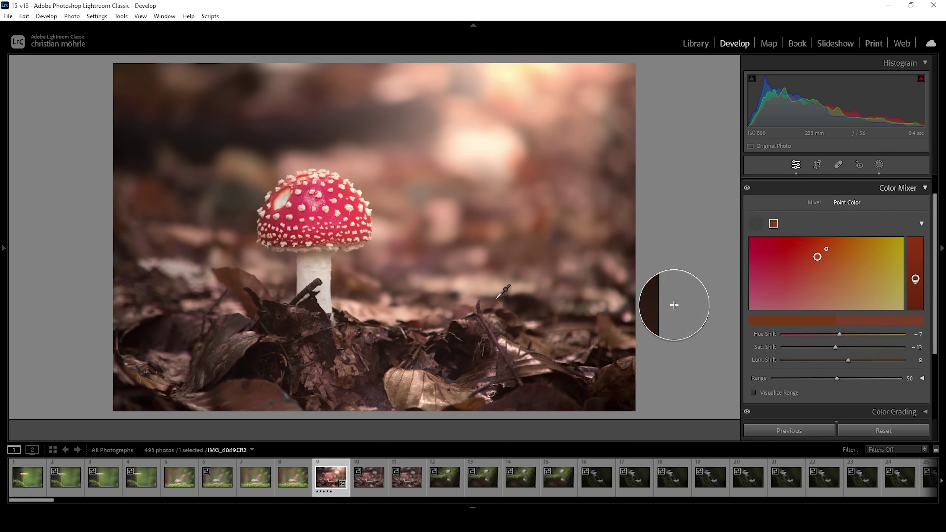
left_click(334, 193)
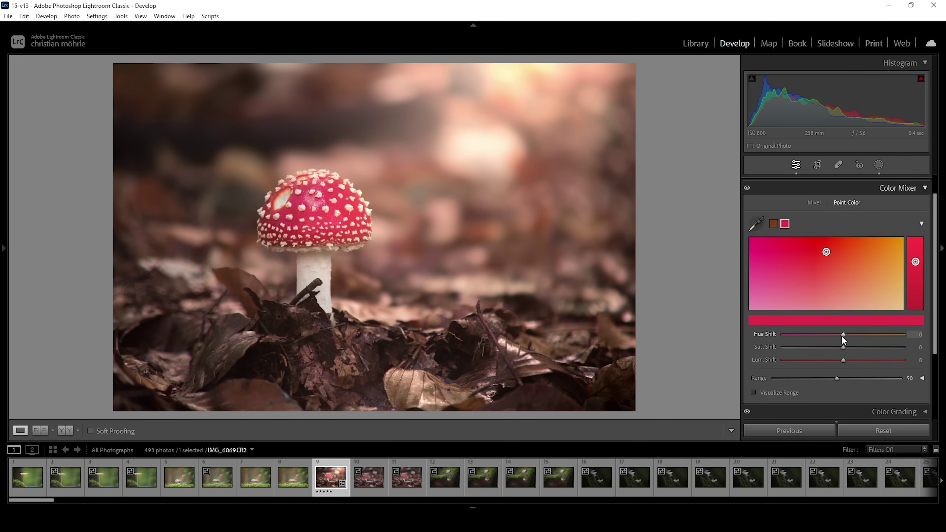
mouse_move(843, 346)
left_mouse_down()
mouse_move(886, 349)
mouse_move(853, 348)
left_mouse_up()
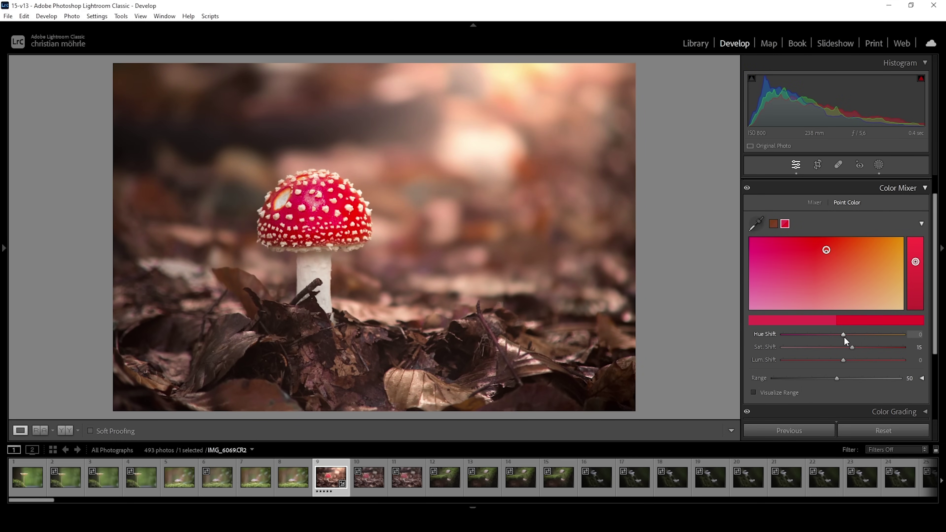
left_click_drag(843, 333, 845, 334)
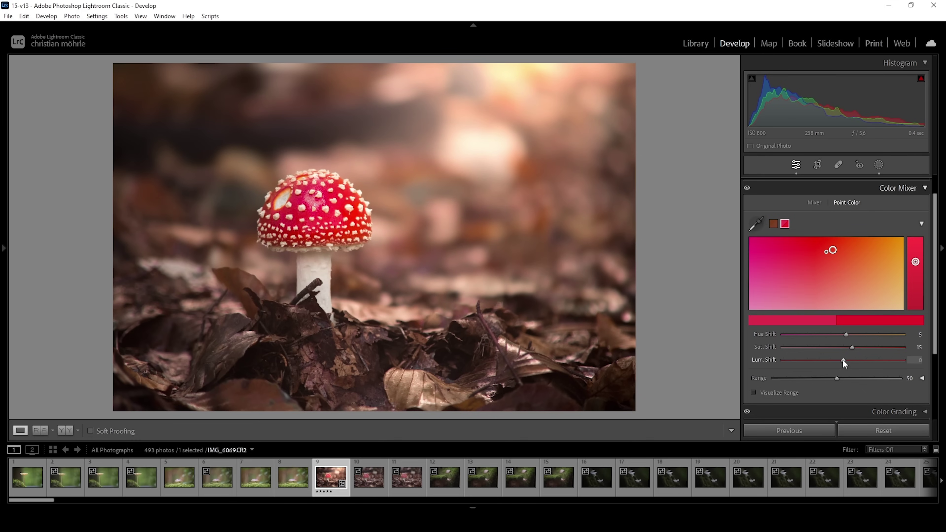
left_click_drag(842, 360, 847, 360)
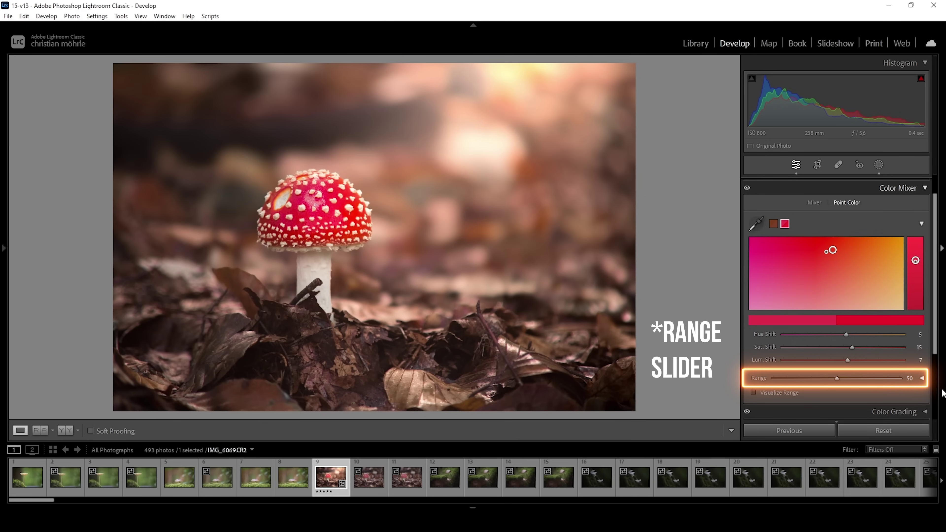
Expand the Range sub-ranges and set the red cap point color's Range to 58
left_click(922, 378)
scroll(905, 328, "down", 2)
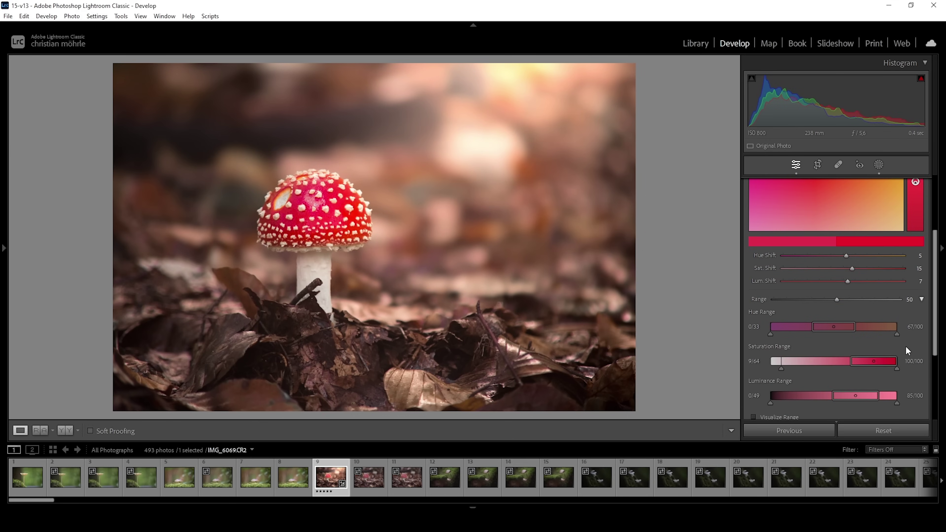
left_click(849, 299)
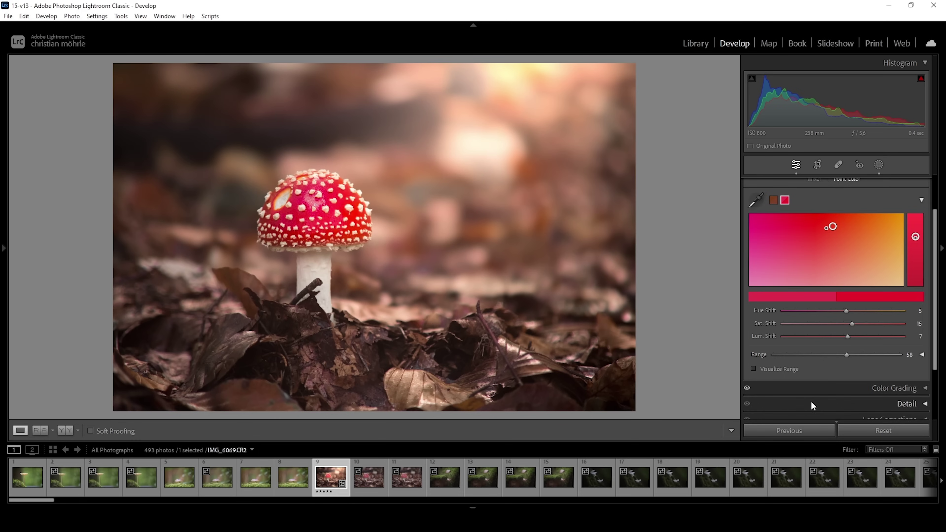
scroll(814, 408, "up", 2)
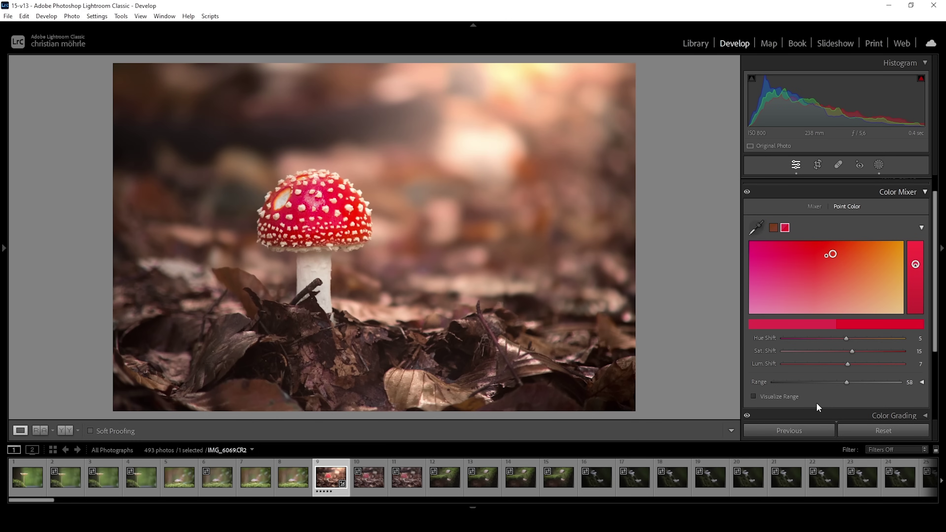